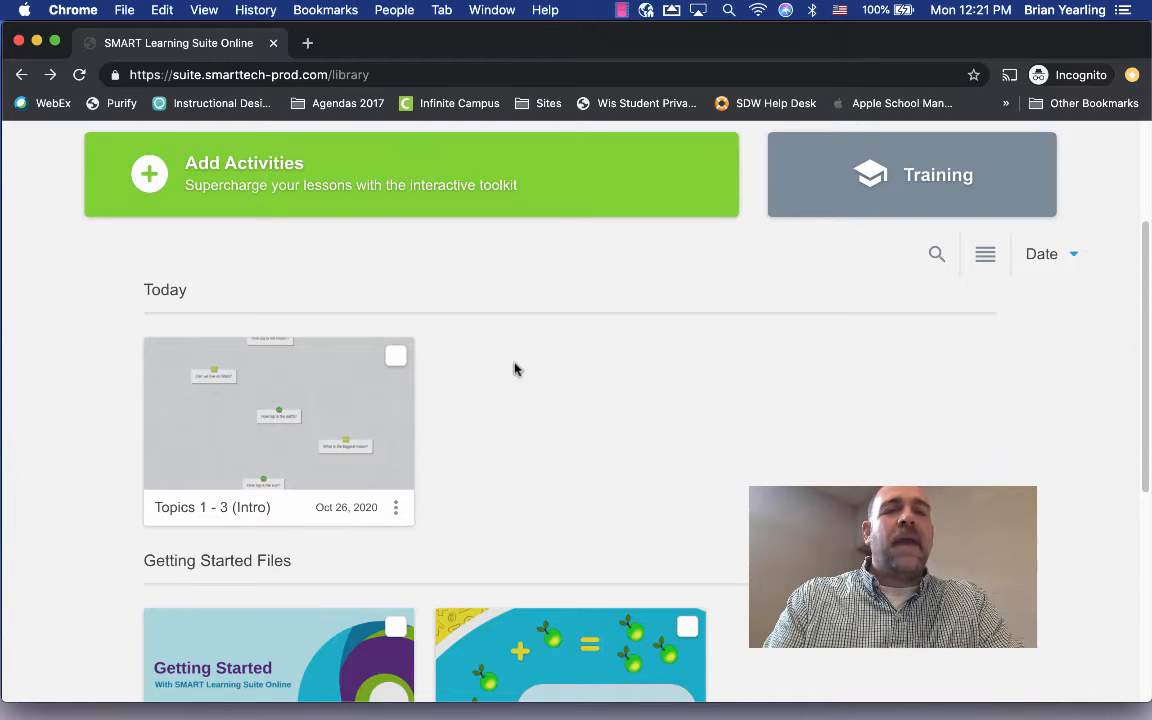
- Open the lesson "Topics 1 - 3 (Intro)" from the library for editing
{"action": "scroll", "coordinate": [540, 418], "scroll_direction": "up", "scroll_amount": 1}
{"action": "mouse_move", "coordinate": [342, 445]}
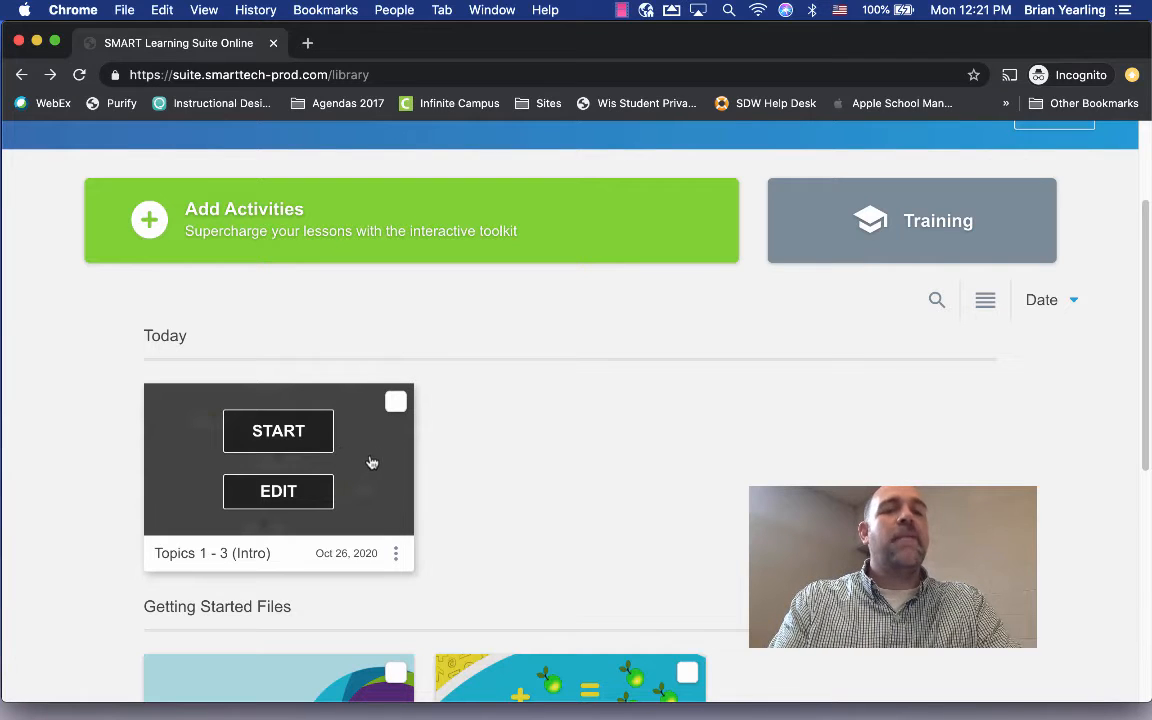
{"action": "left_click", "coordinate": [295, 501]}
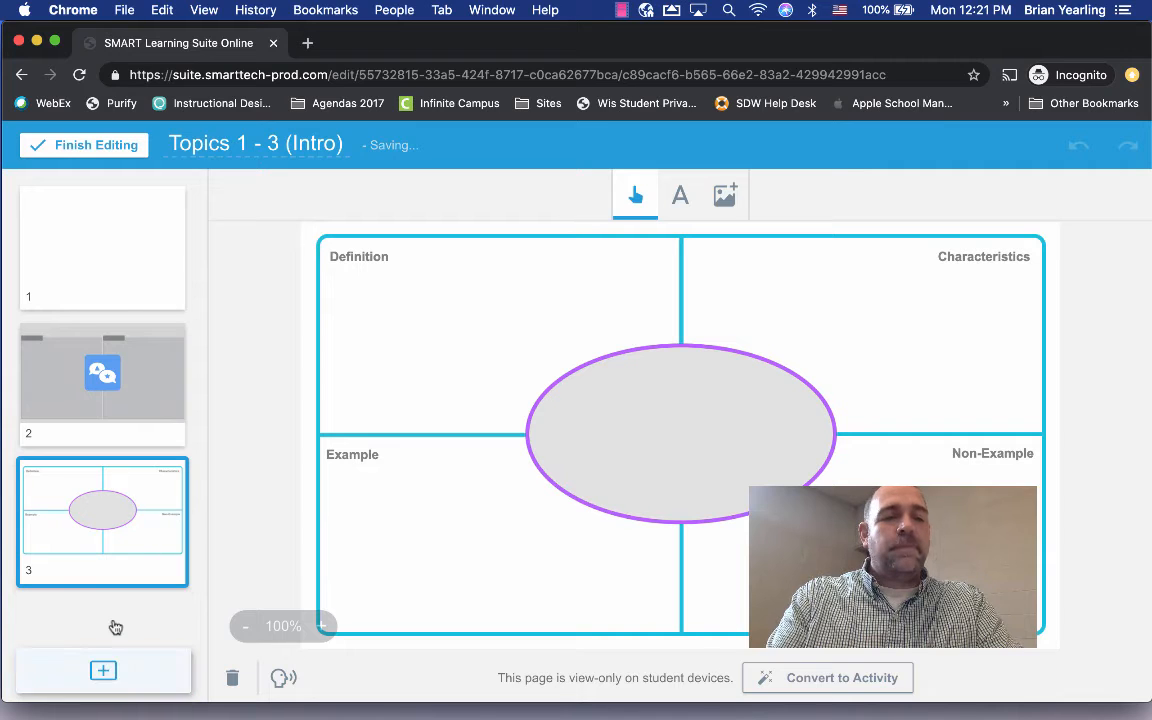
- Add a Brainstorming Web page from the ready-made Graphic Organizers after previewing the template
{"action": "left_click", "coordinate": [104, 675]}
{"action": "scroll", "coordinate": [406, 509], "scroll_direction": "down", "scroll_amount": 3}
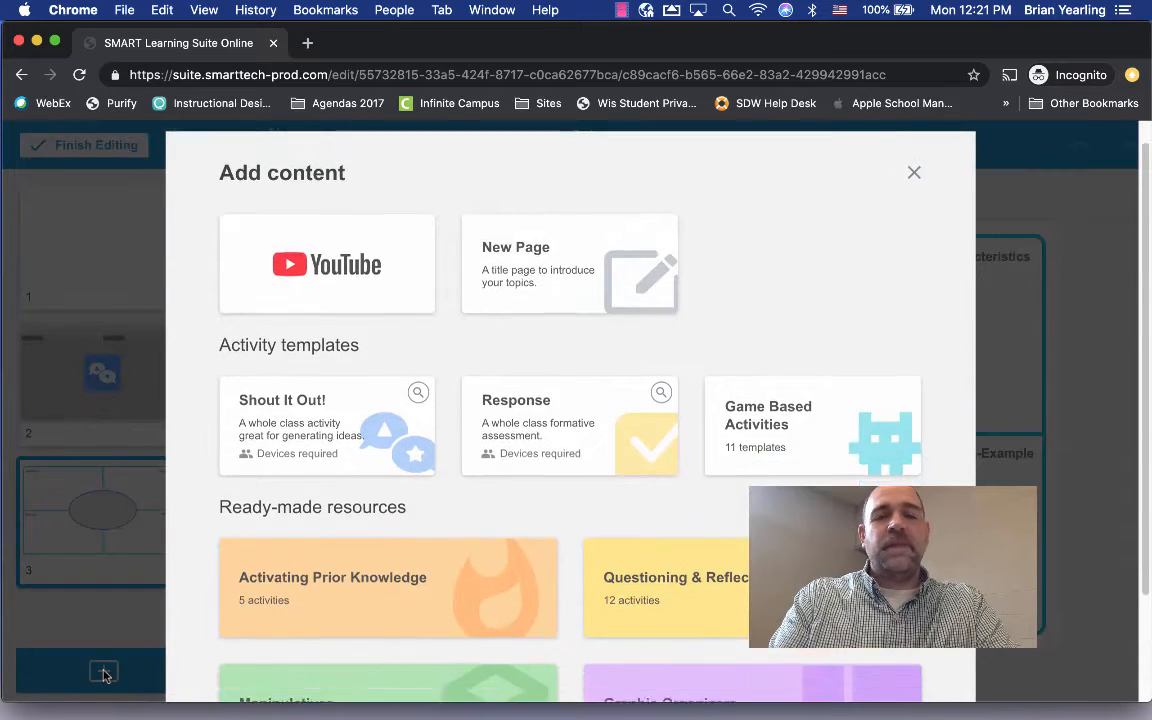
{"action": "left_click", "coordinate": [669, 560]}
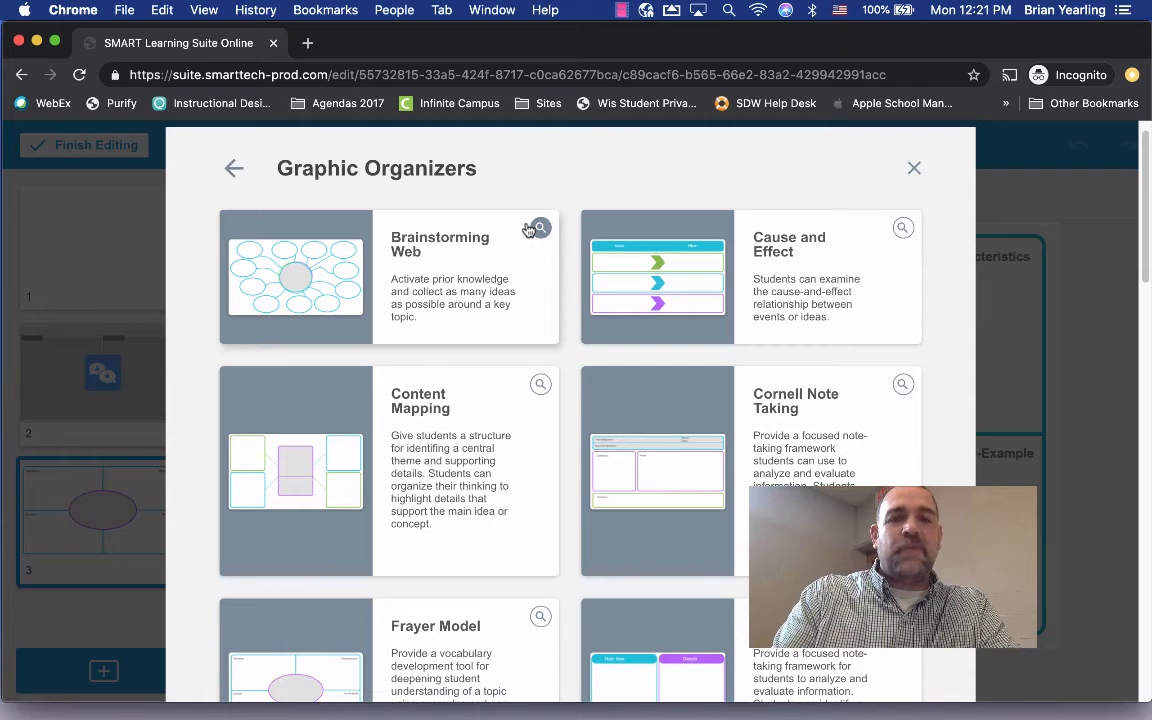
{"action": "left_click", "coordinate": [531, 229]}
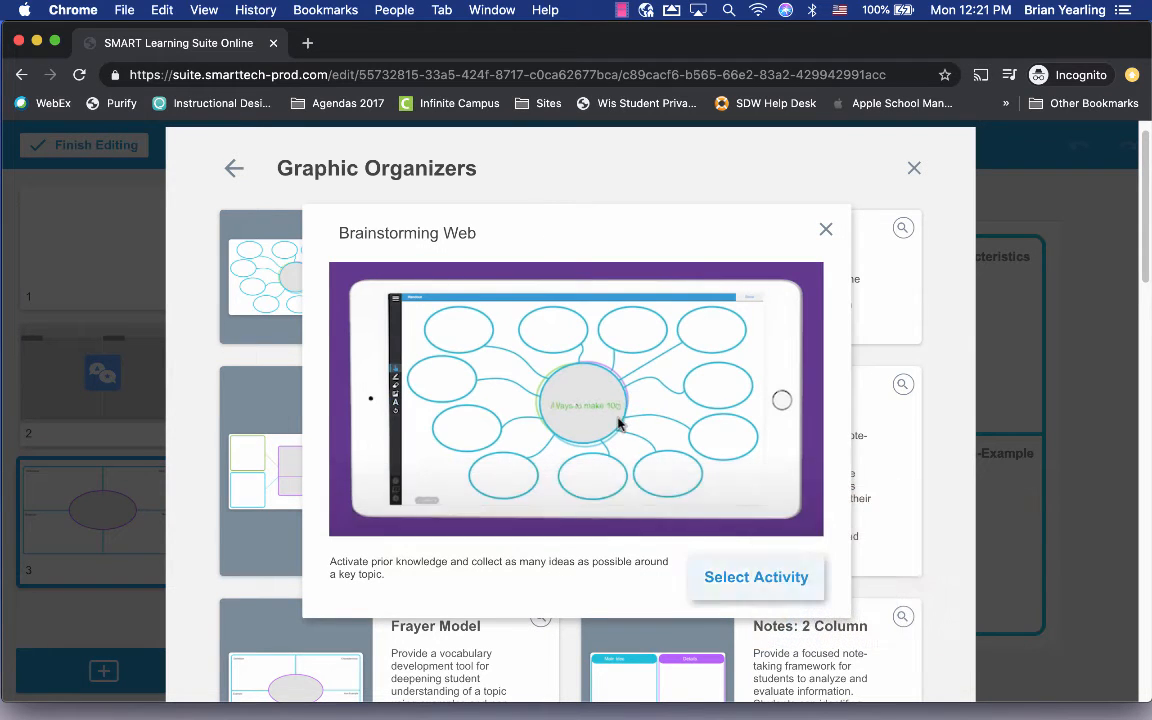
{"action": "left_click", "coordinate": [757, 578]}
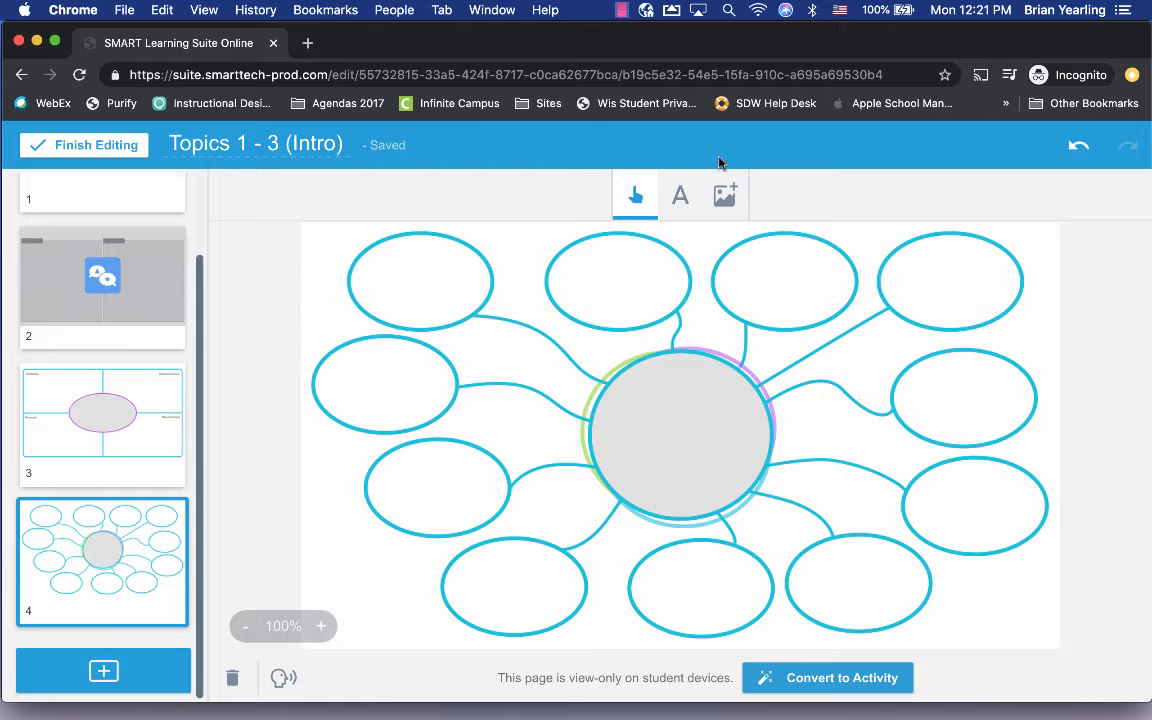
- Add the text "Topic 1" inside the central circle of the brainstorming web
{"action": "left_click", "coordinate": [680, 200]}
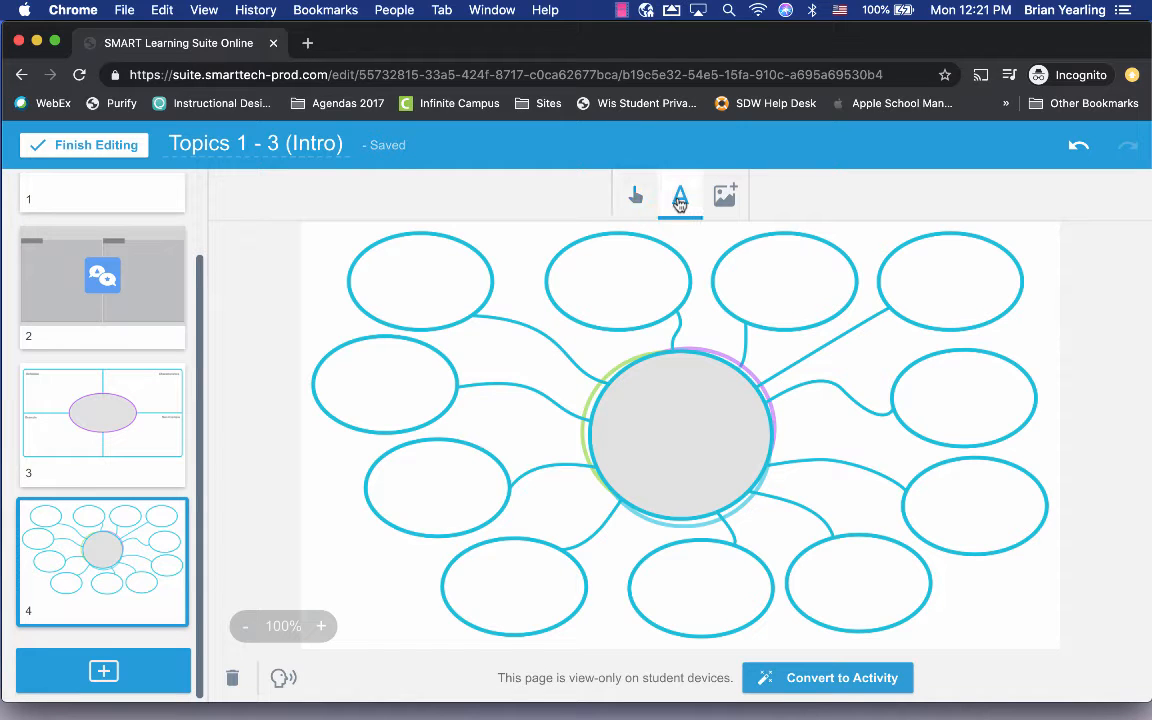
{"action": "left_click", "coordinate": [641, 428]}
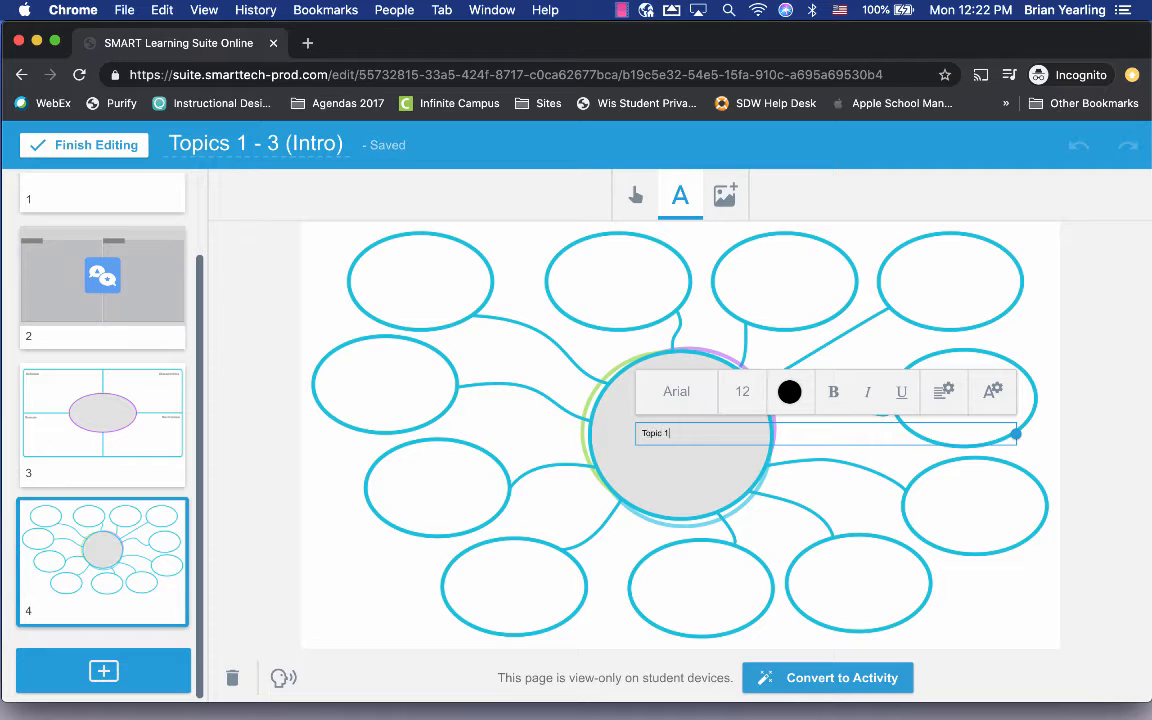
{"action": "left_click", "coordinate": [676, 458]}
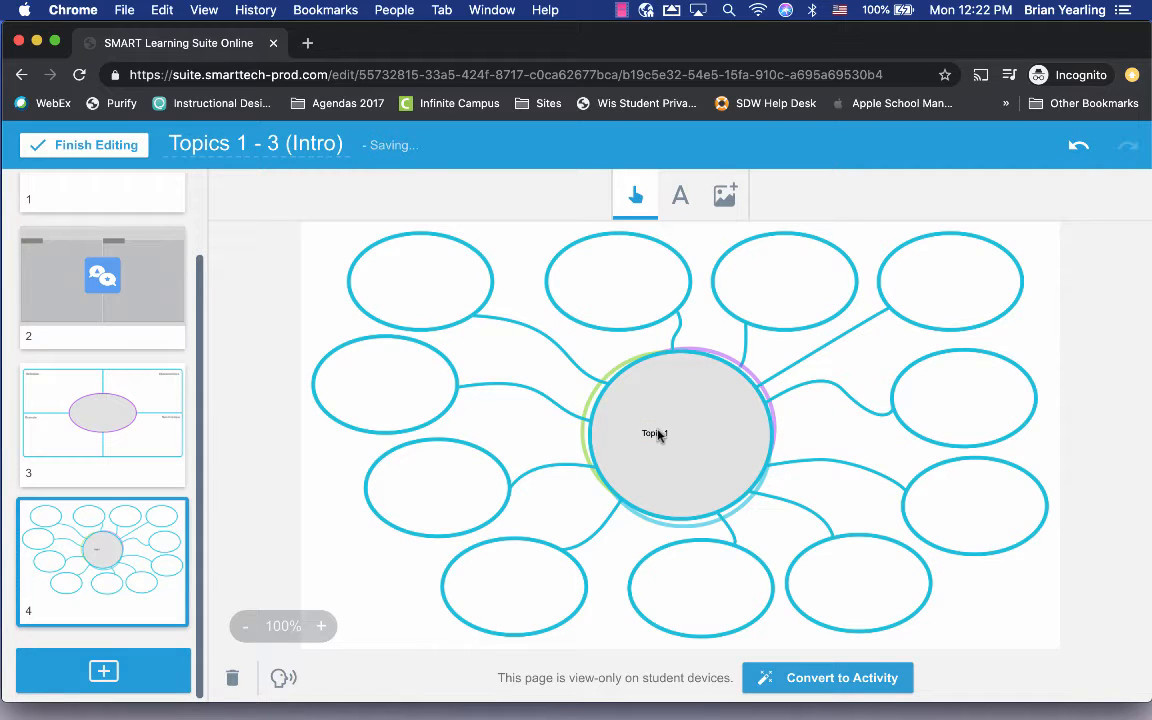
- Set the "Topic 1" text size to 24 and widen its text box so the label fits on one line
{"action": "left_click", "coordinate": [658, 435]}
{"action": "left_click", "coordinate": [691, 411]}
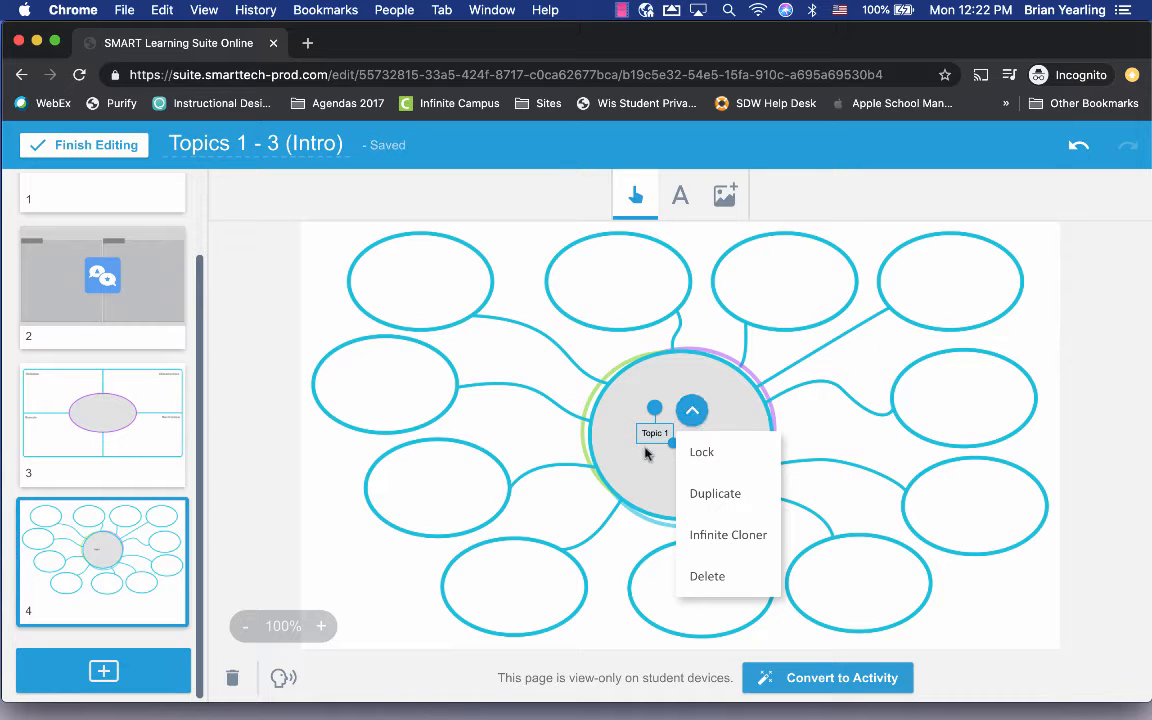
{"action": "left_click", "coordinate": [650, 436]}
{"action": "left_click", "coordinate": [650, 434]}
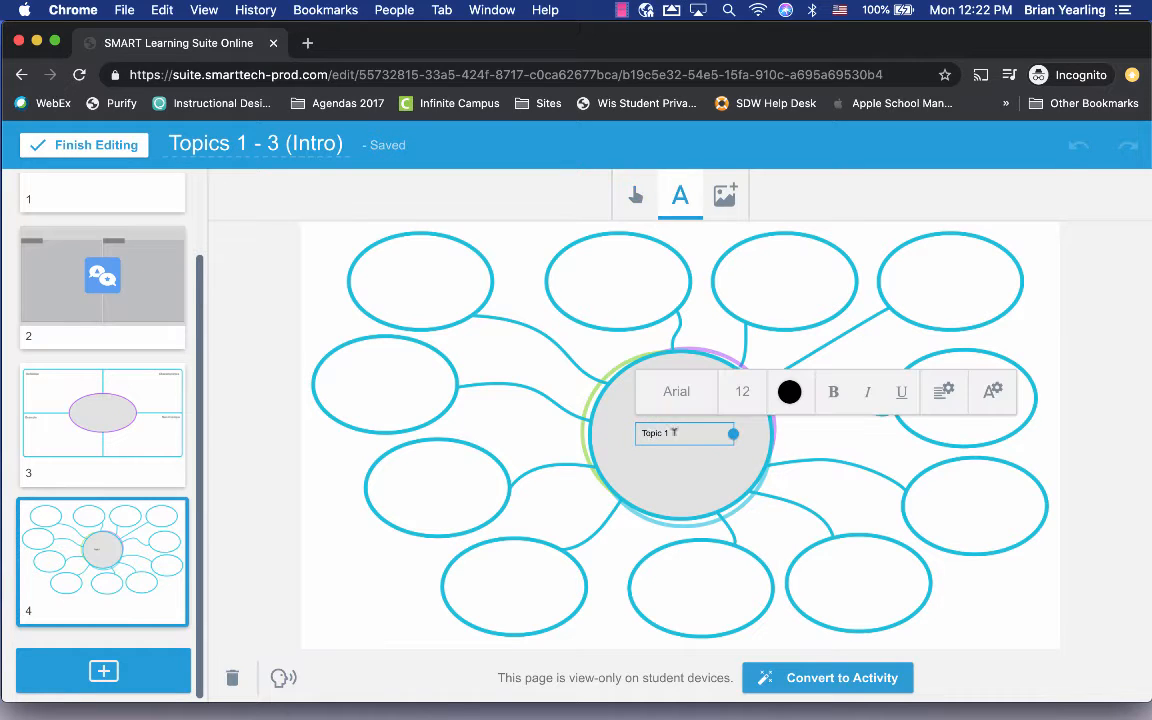
{"action": "left_click_drag", "start_coordinate": [674, 432], "coordinate": [607, 389]}
{"action": "left_click", "coordinate": [760, 392]}
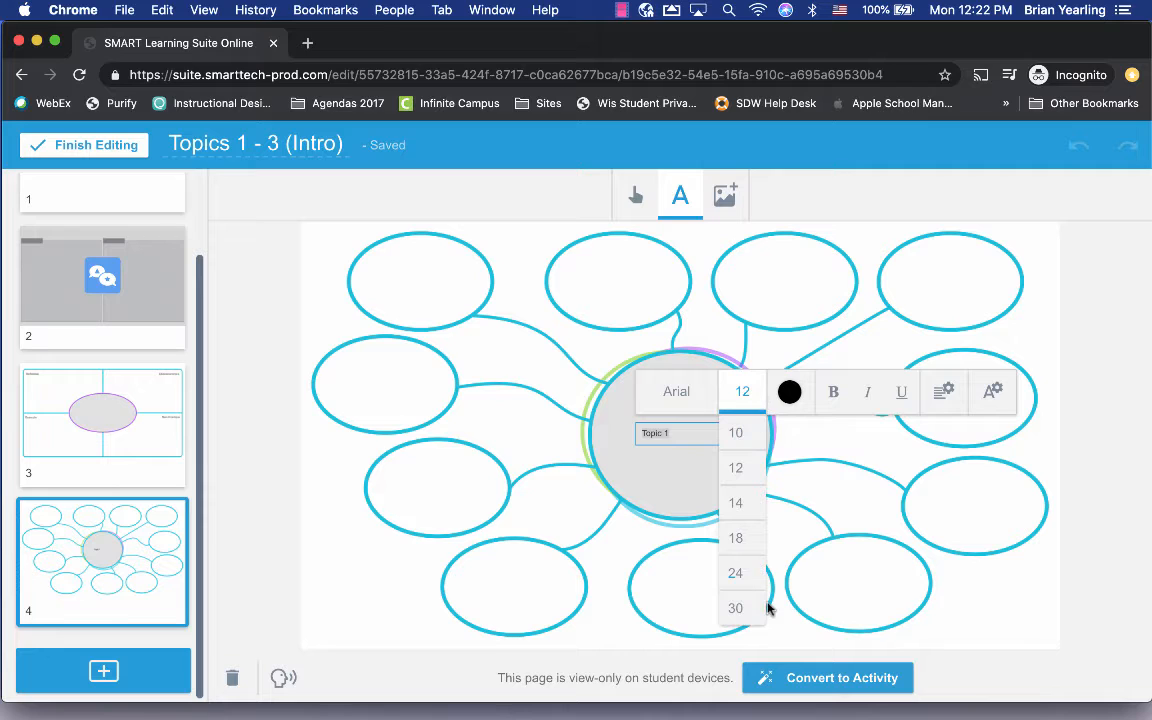
{"action": "left_click", "coordinate": [740, 574]}
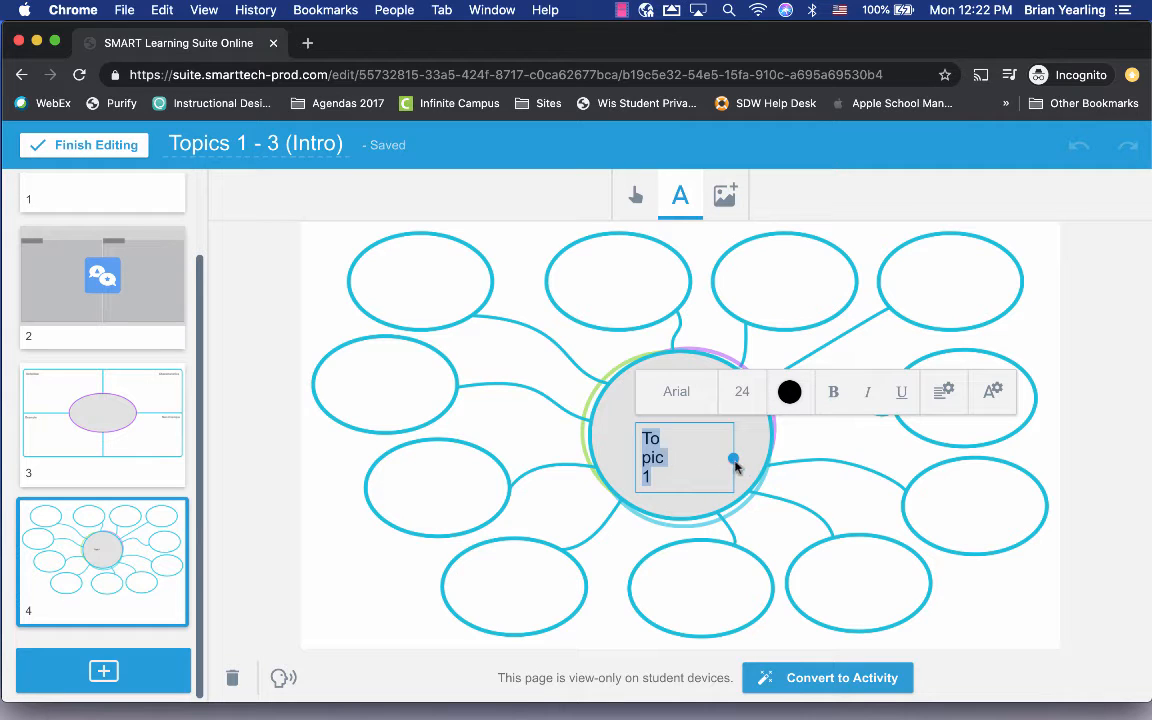
{"action": "left_click_drag", "start_coordinate": [732, 455], "coordinate": [798, 455]}
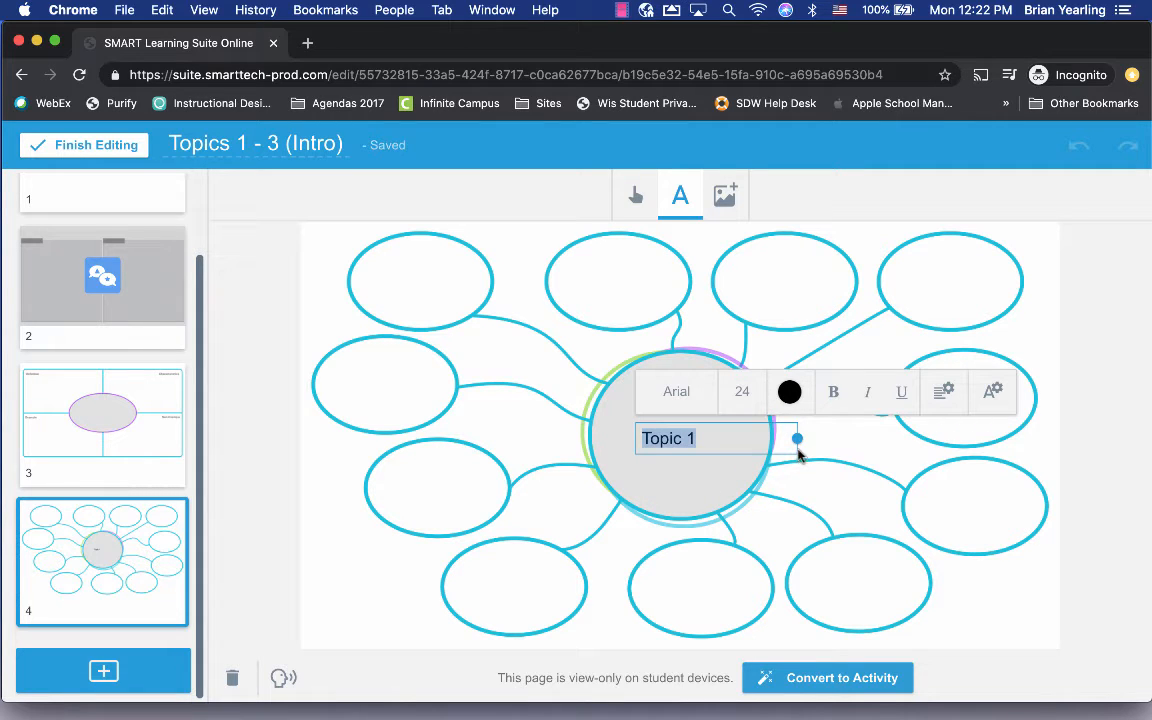
- Colour the "Topic 1" text blue and centre the label within the grey circle
{"action": "left_click", "coordinate": [789, 391]}
{"action": "left_click", "coordinate": [789, 435]}
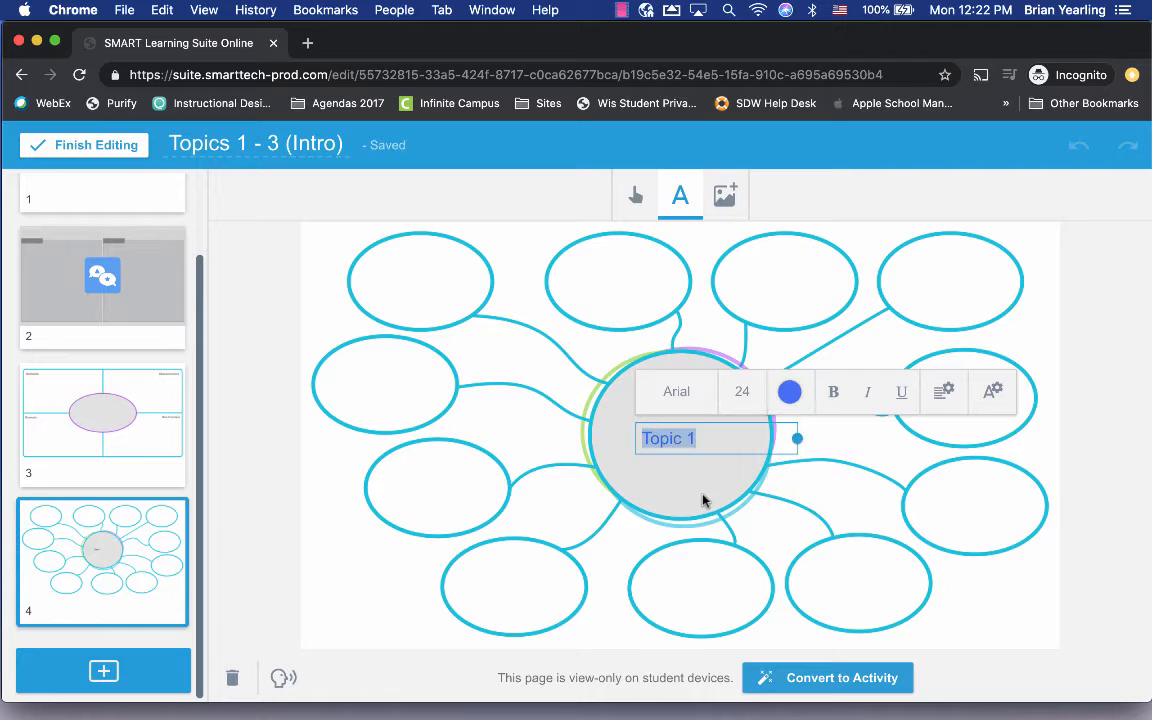
{"action": "left_click", "coordinate": [700, 551]}
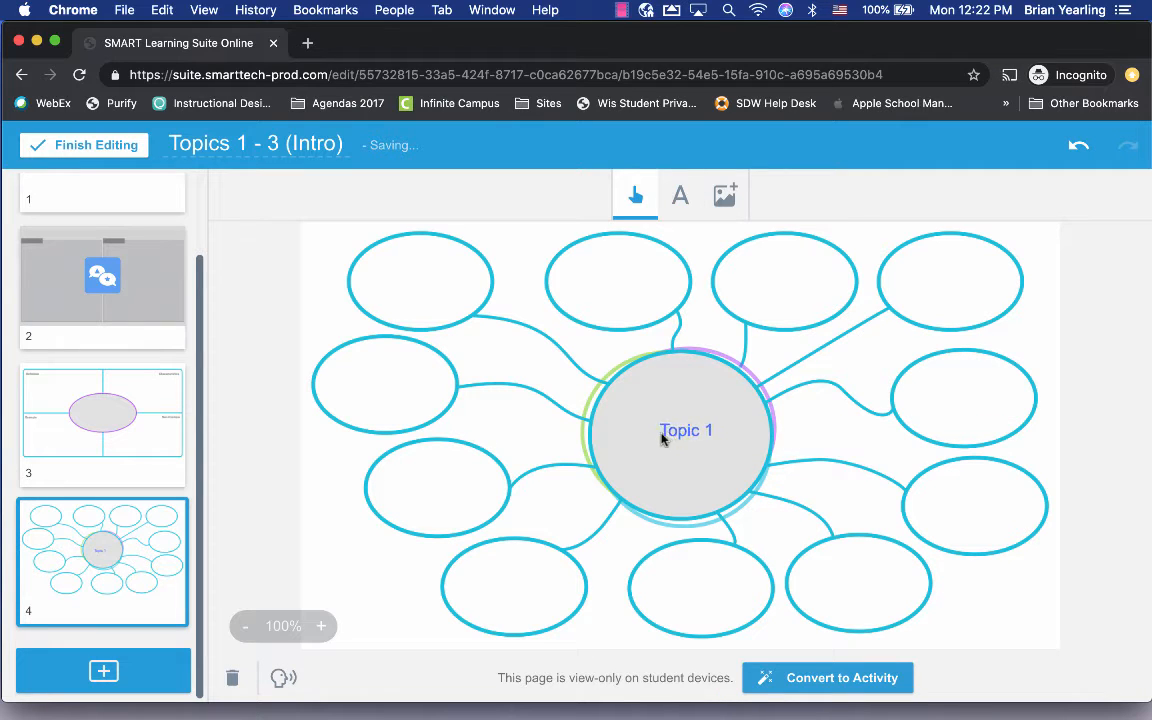
{"action": "mouse_move", "coordinate": [660, 438]}
{"action": "left_mouse_down"}
{"action": "mouse_move", "coordinate": [680, 444]}
{"action": "mouse_move", "coordinate": [669, 444]}
{"action": "left_mouse_up"}
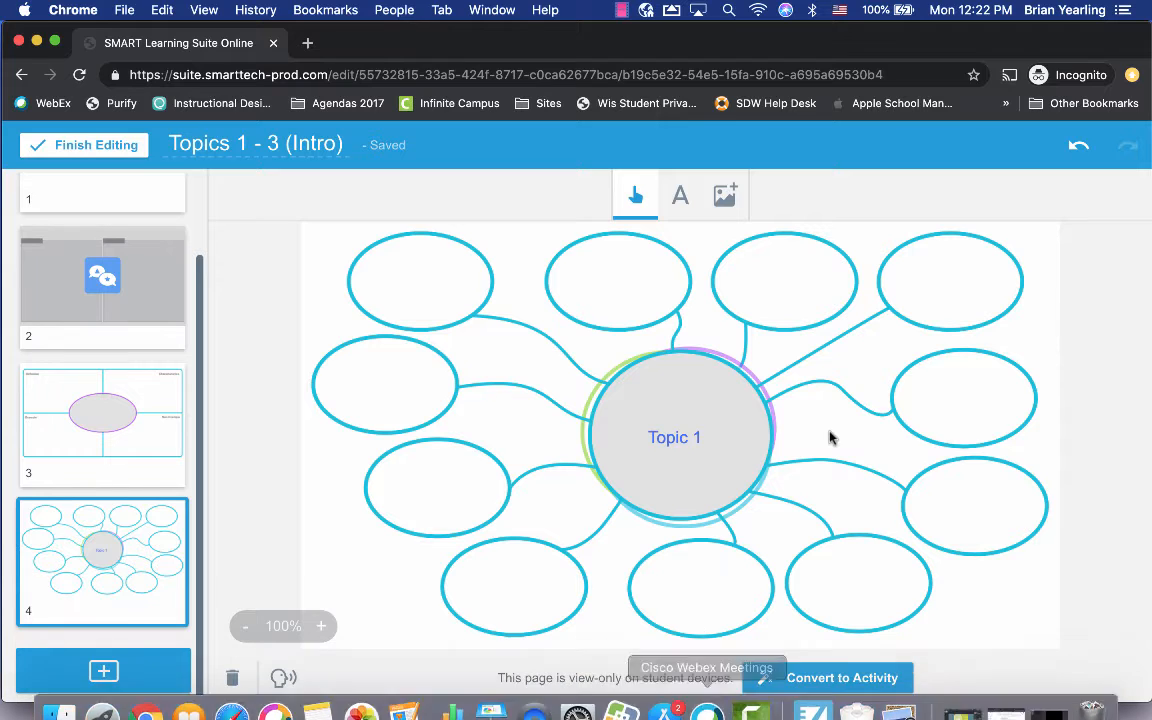
- Convert the brainstorming web page to a collaborative Workspace Activity, preview it, and close the preview
{"action": "left_click", "coordinate": [825, 680]}
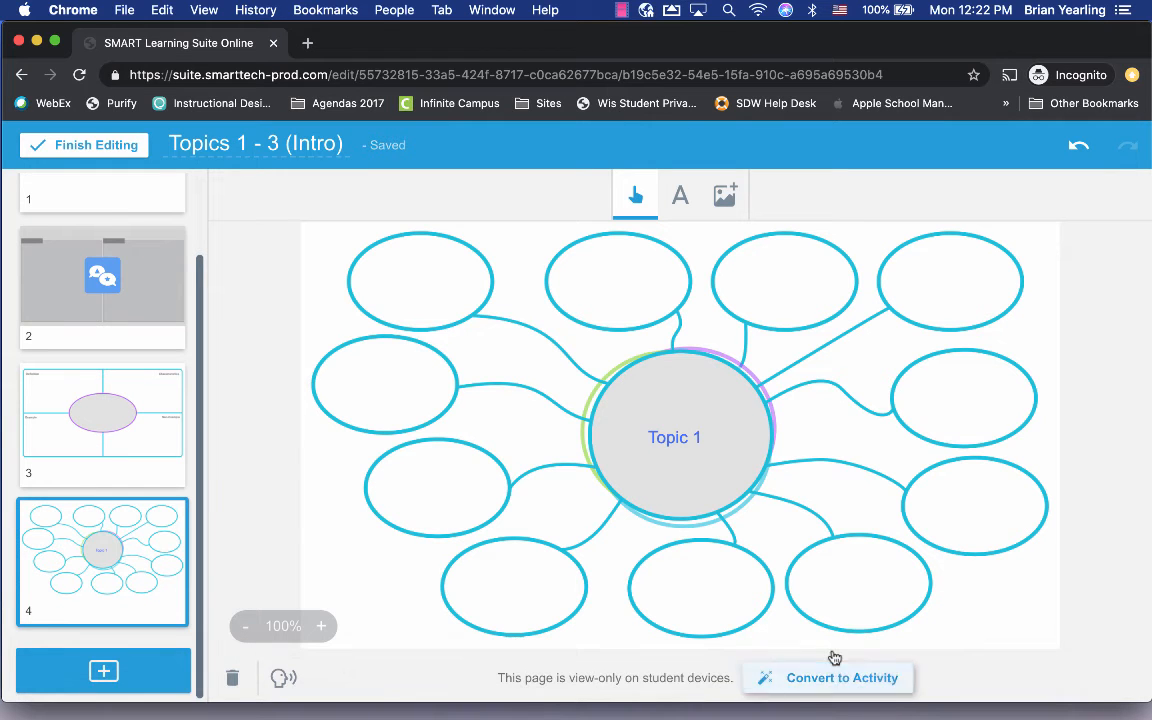
{"action": "left_click", "coordinate": [829, 688]}
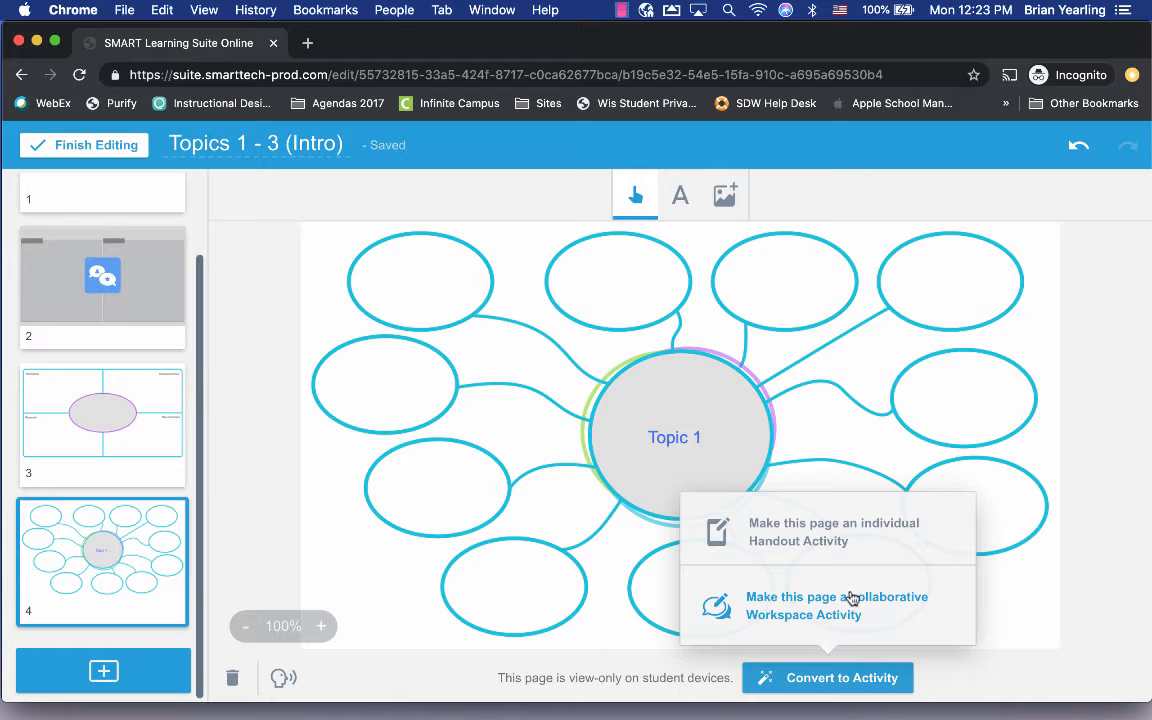
{"action": "left_click", "coordinate": [770, 618]}
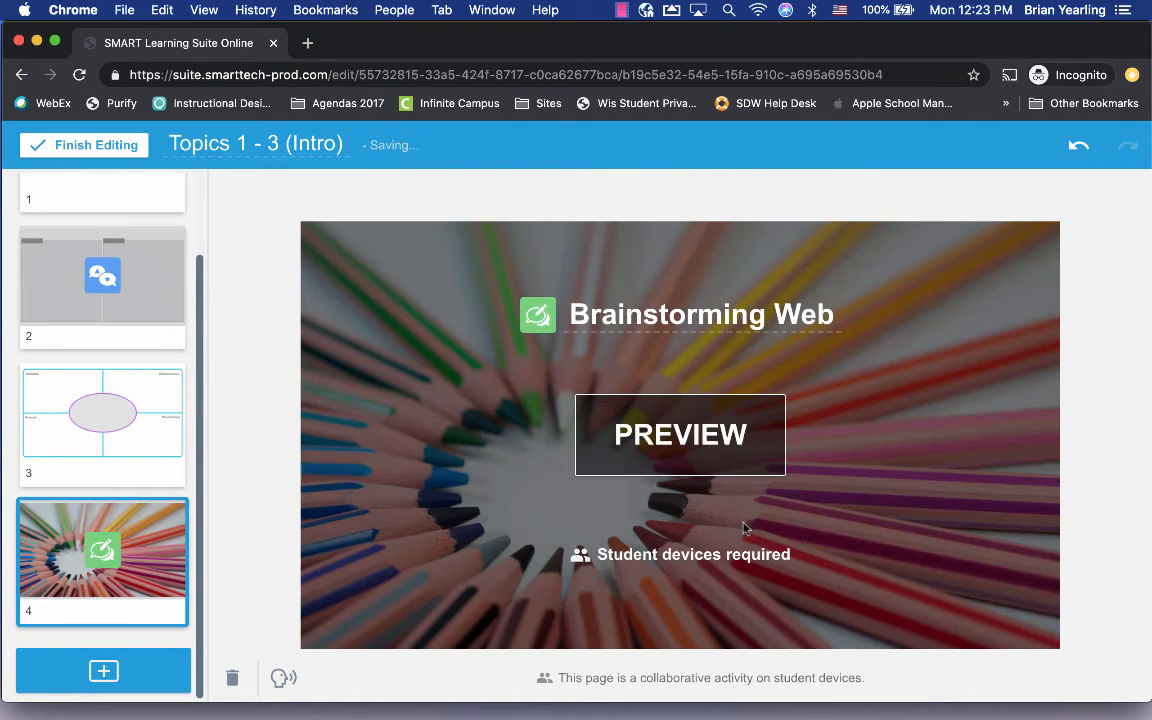
{"action": "left_click", "coordinate": [643, 431]}
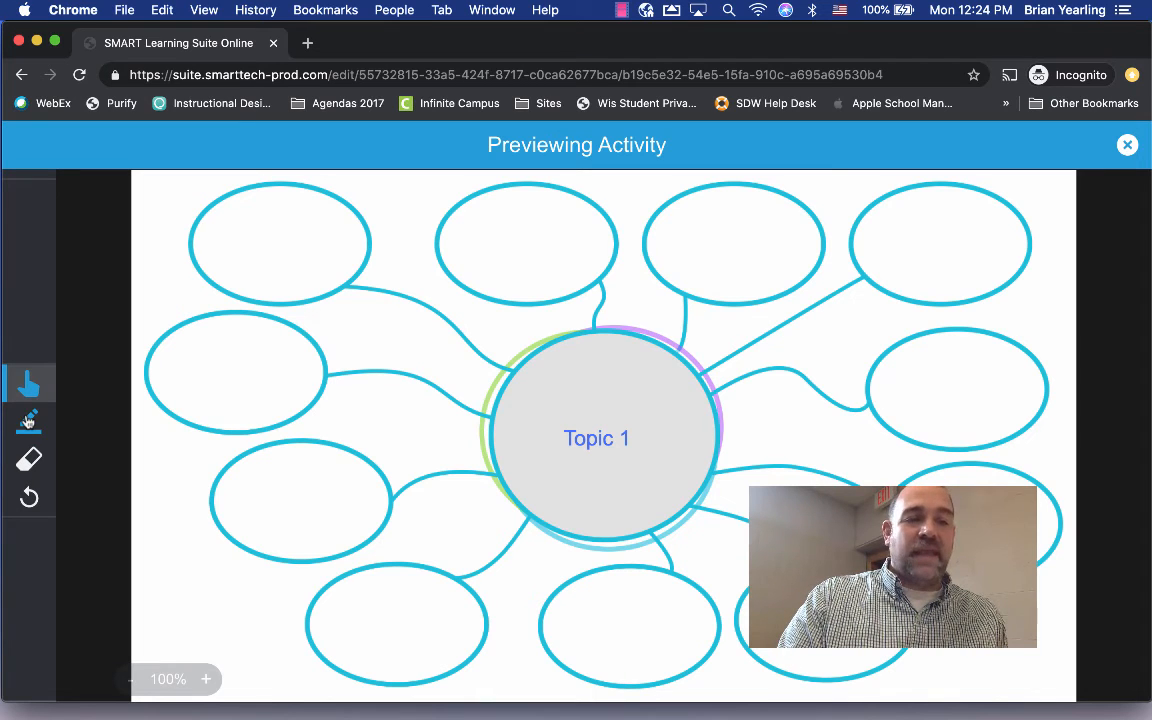
{"action": "left_click", "coordinate": [1127, 147]}
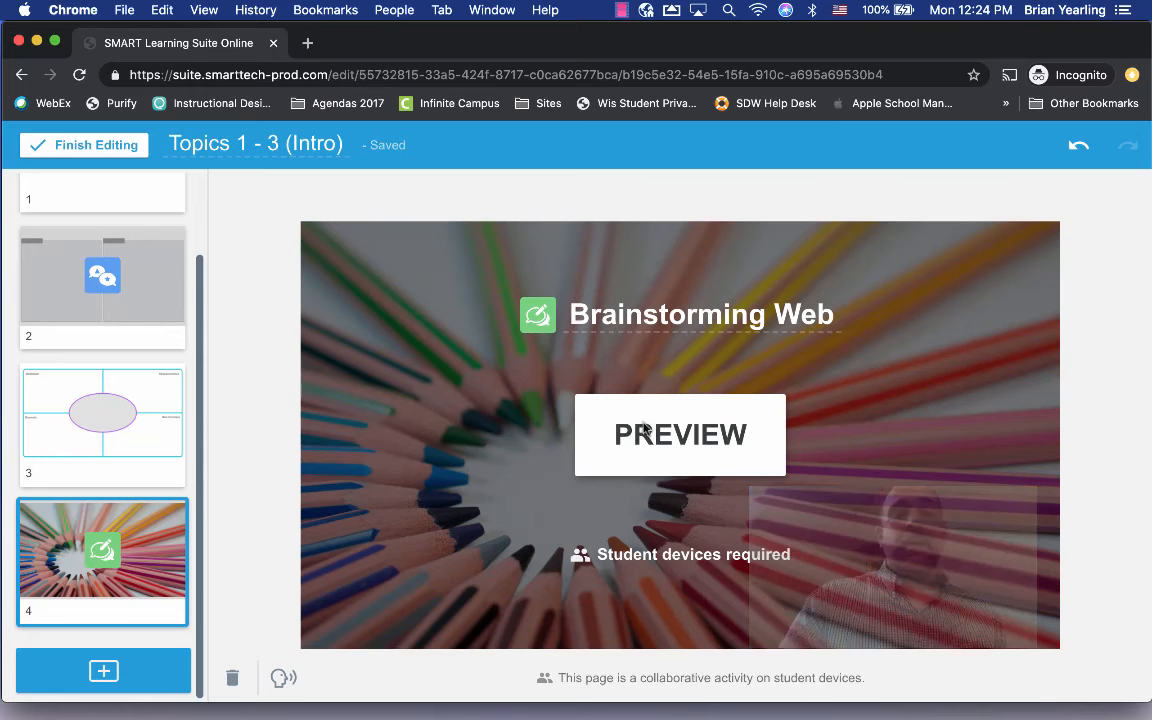
- Convert page 3 with the Definition, Characteristics, Example and Non-Example boxes to an individual Handout Activity
{"action": "left_click", "coordinate": [103, 408]}
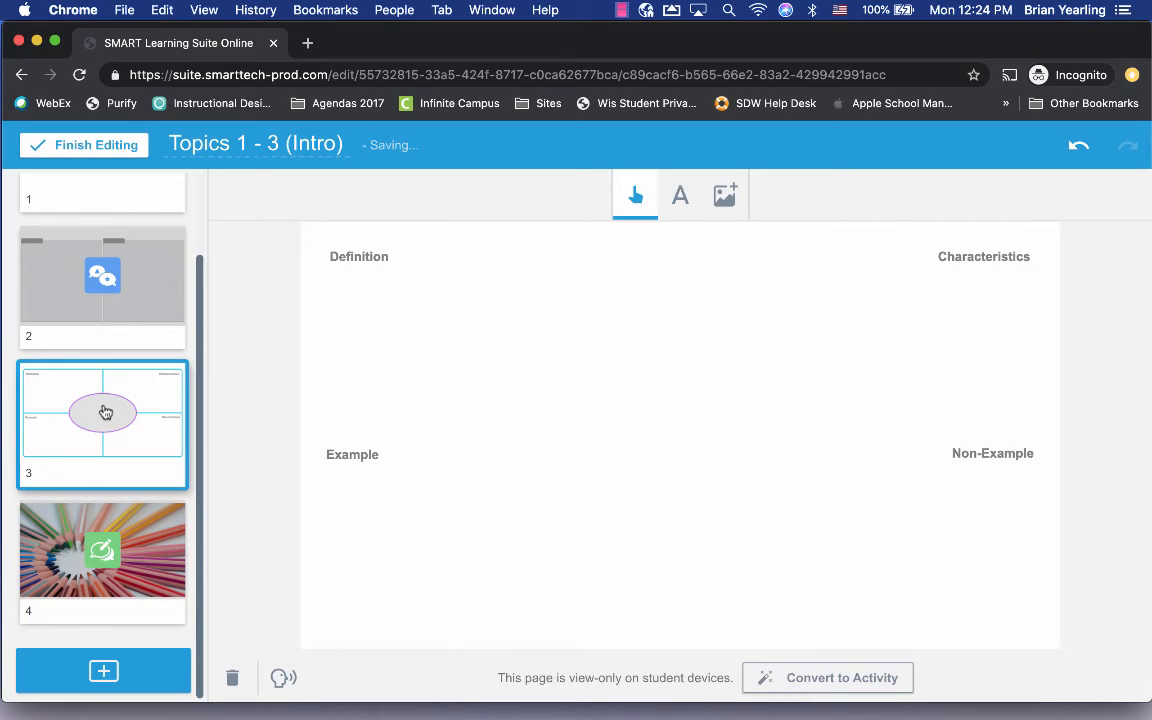
{"action": "left_click", "coordinate": [840, 680]}
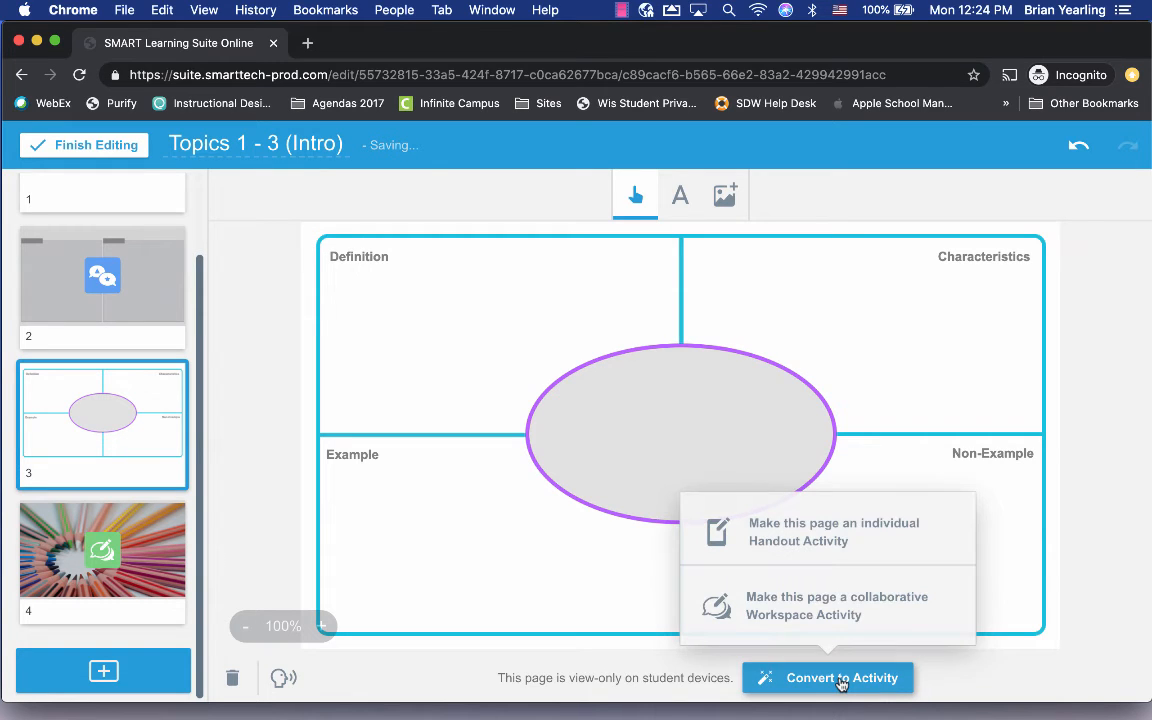
{"action": "left_click", "coordinate": [808, 540]}
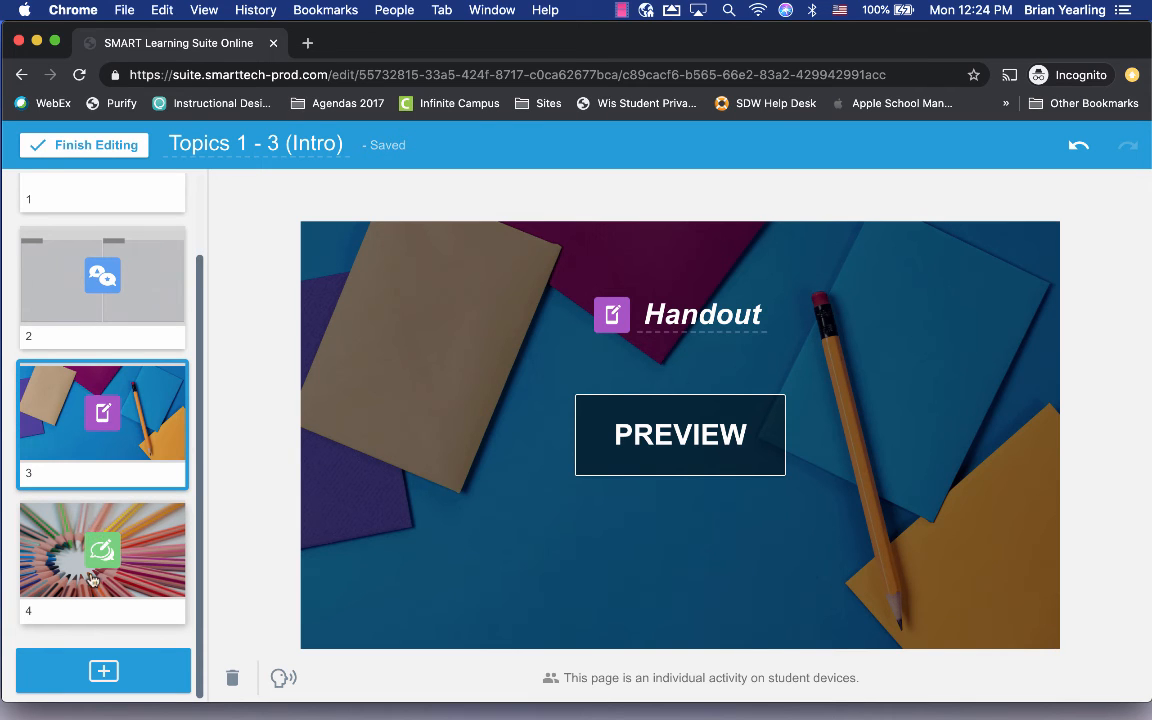
- Move the Brainstorming Web page ahead of the Handout page and finish editing the lesson
{"action": "mouse_move", "coordinate": [27, 519]}
{"action": "left_mouse_down"}
{"action": "mouse_move", "coordinate": [41, 381]}
{"action": "mouse_move", "coordinate": [41, 572]}
{"action": "mouse_move", "coordinate": [44, 515]}
{"action": "left_mouse_up"}
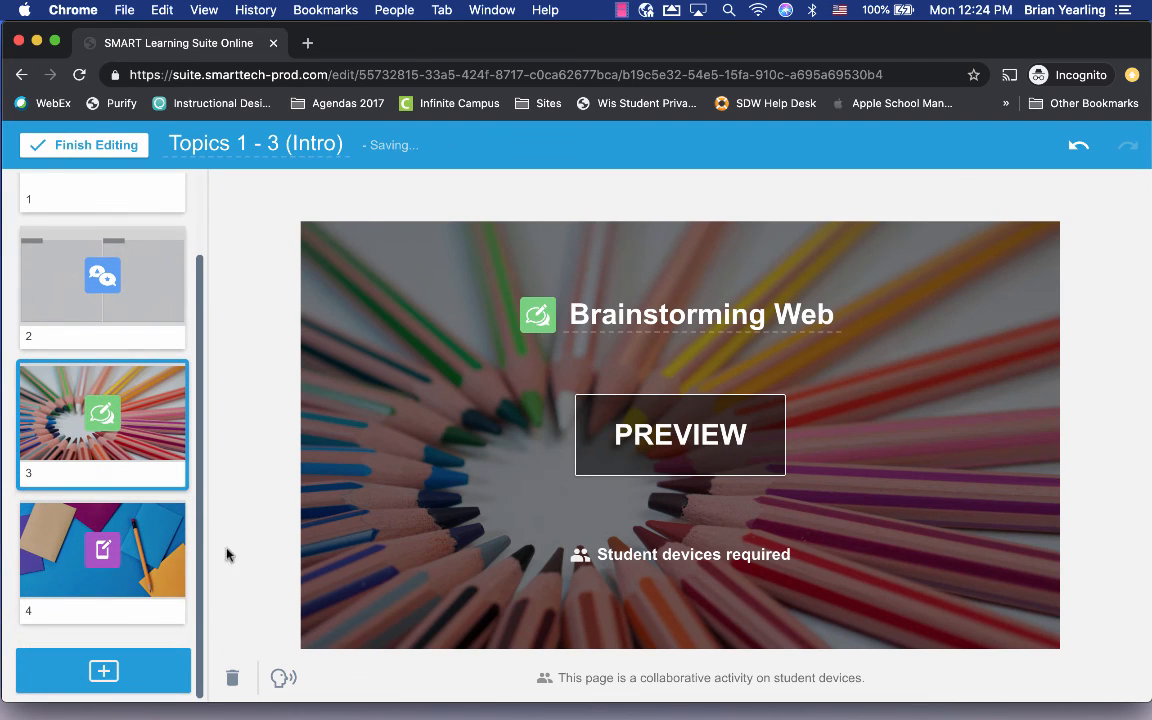
{"action": "left_click", "coordinate": [60, 148]}
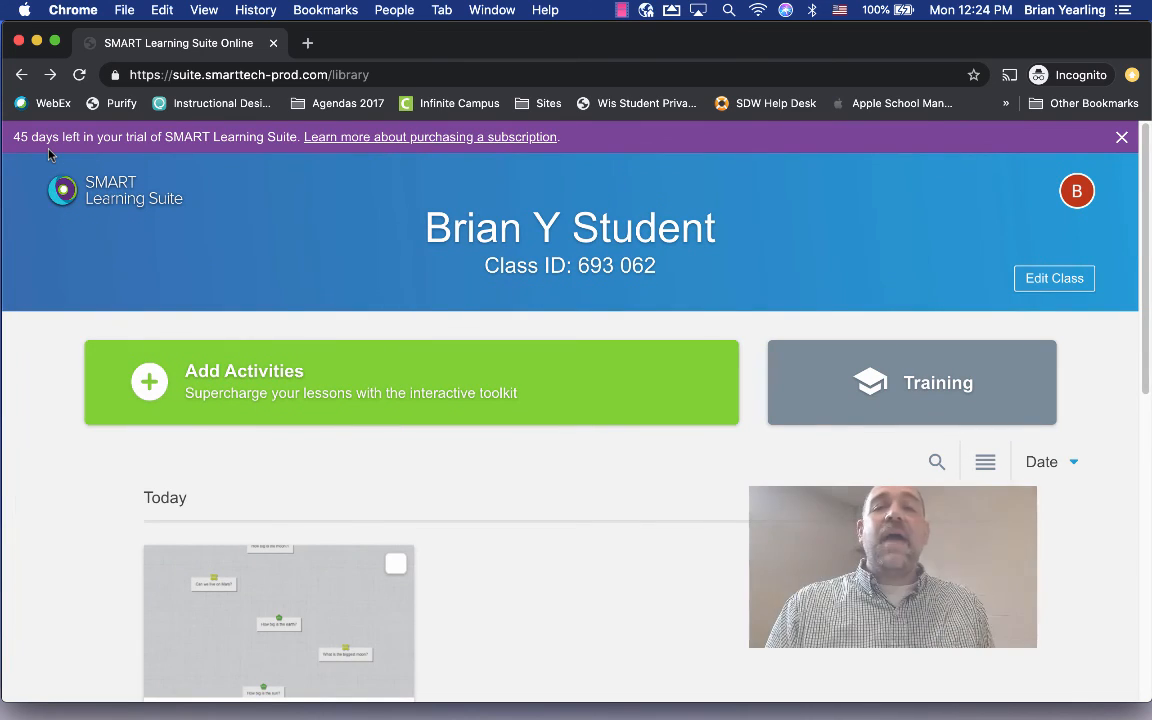